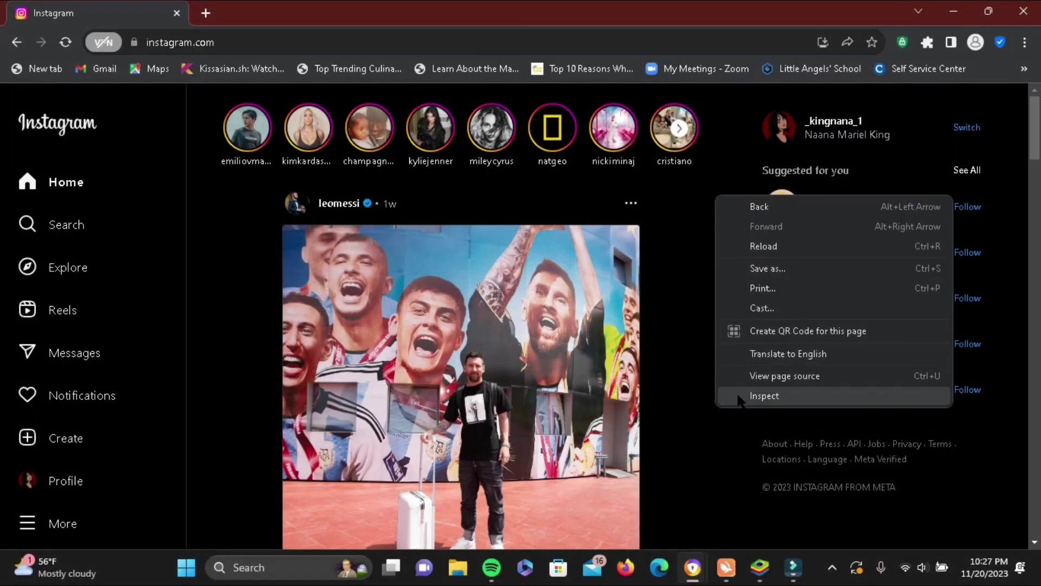
# Step: Inspect the Instagram page to show it in DevTools mobile emulation
pyautogui.click(765, 396)
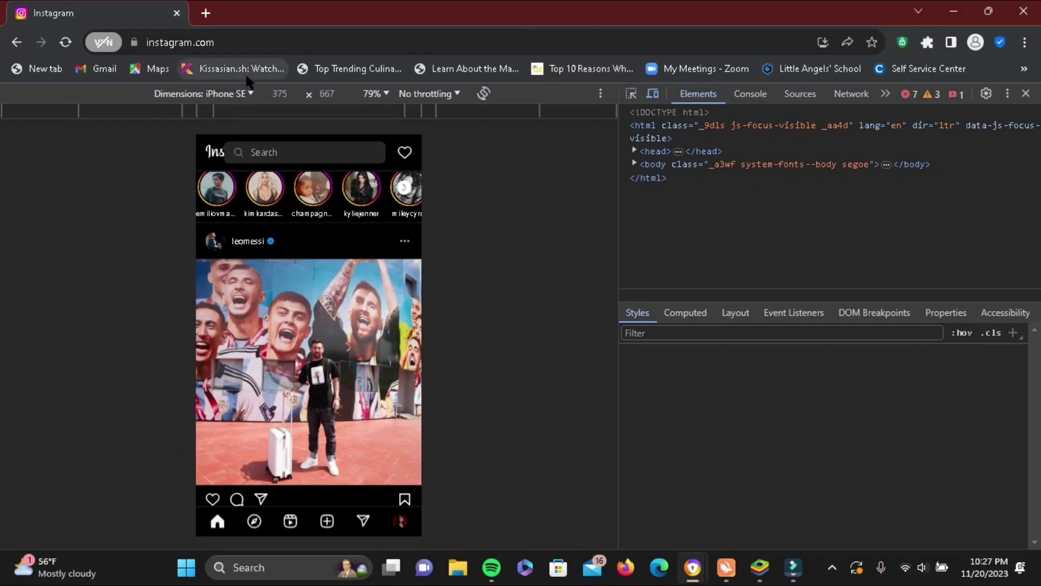
# Step: Switch the emulated device from iPhone SE to iPhone 12 Pro and reload Instagram
pyautogui.click(241, 94)
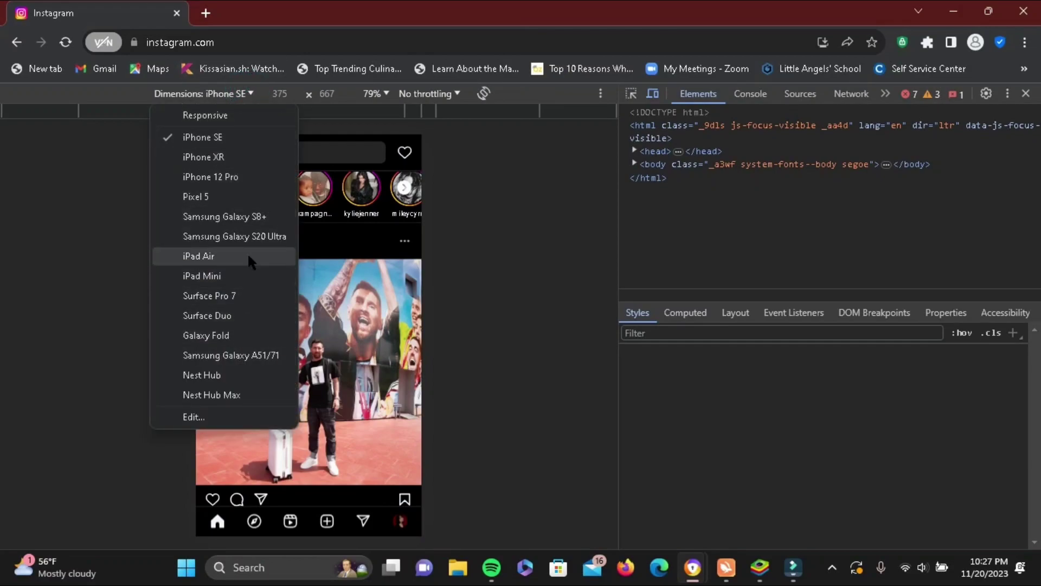
pyautogui.click(250, 175)
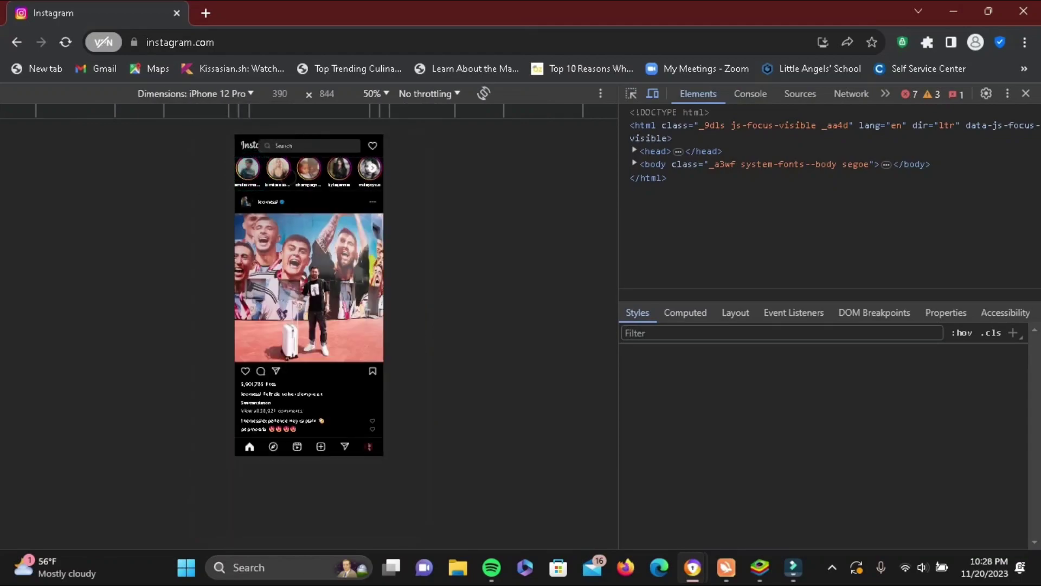
pyautogui.click(65, 43)
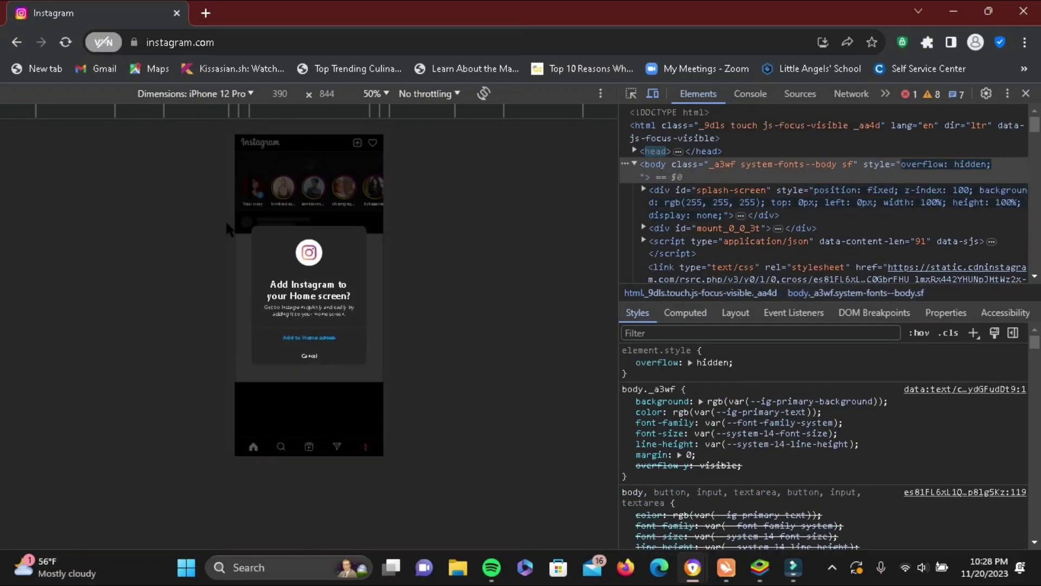
# Step: Dismiss the Home screen prompt and load Desktop image 'download' into a new story
pyautogui.click(308, 356)
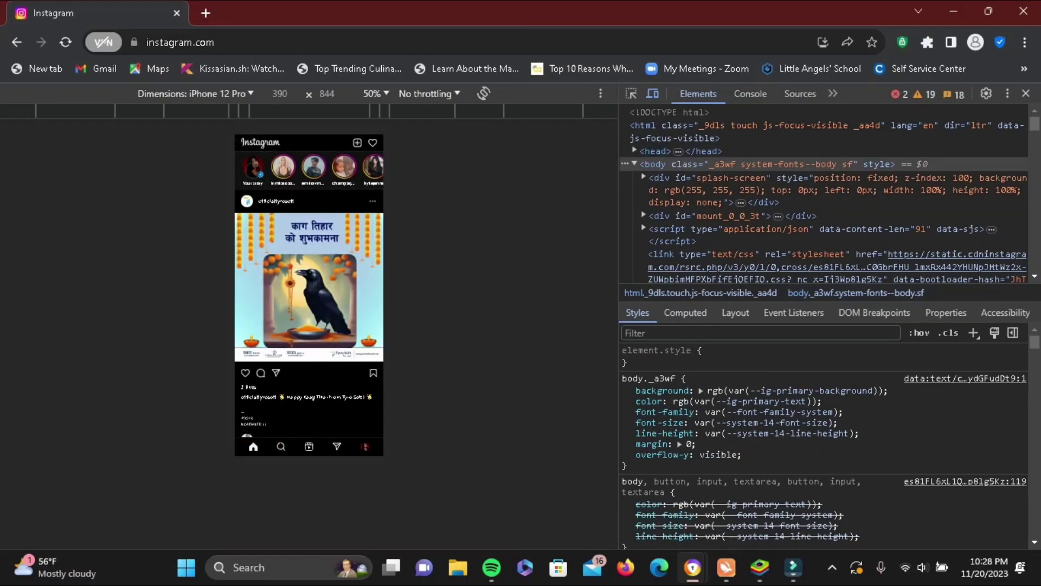
pyautogui.click(252, 168)
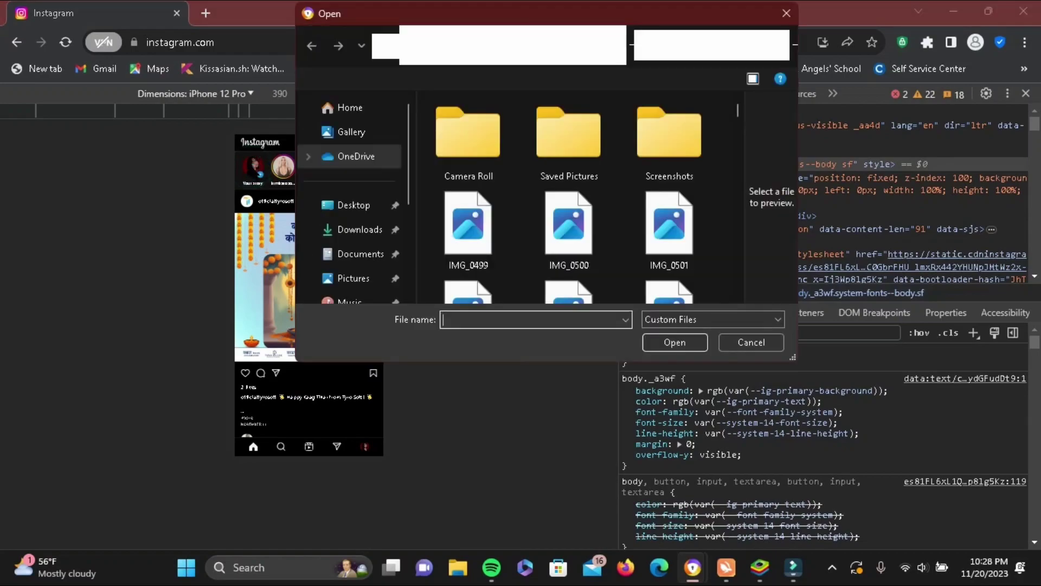
pyautogui.click(353, 205)
pyautogui.scroll(-3, 555, 195)
pyautogui.click(569, 139)
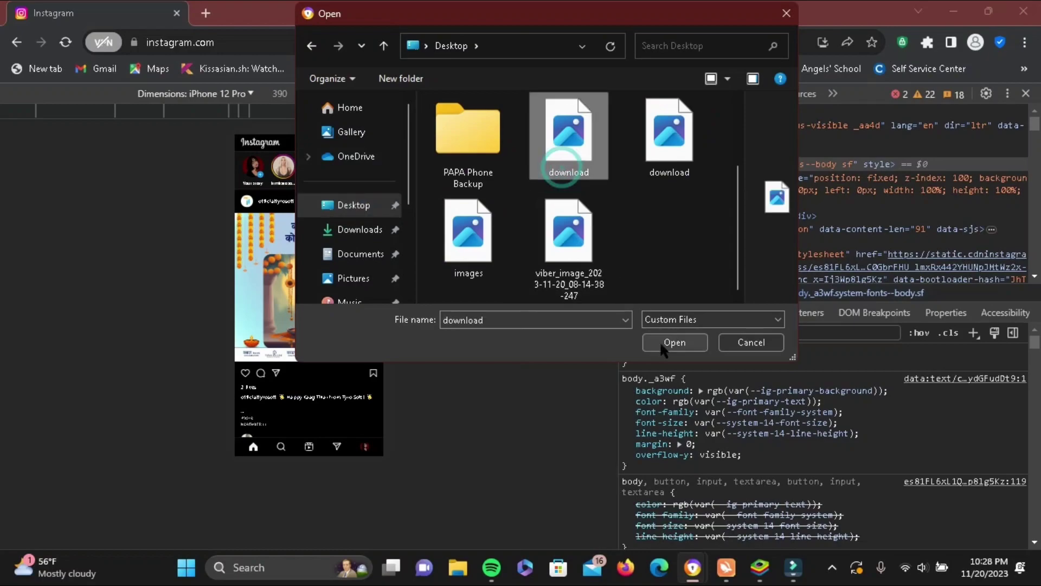
pyautogui.click(675, 342)
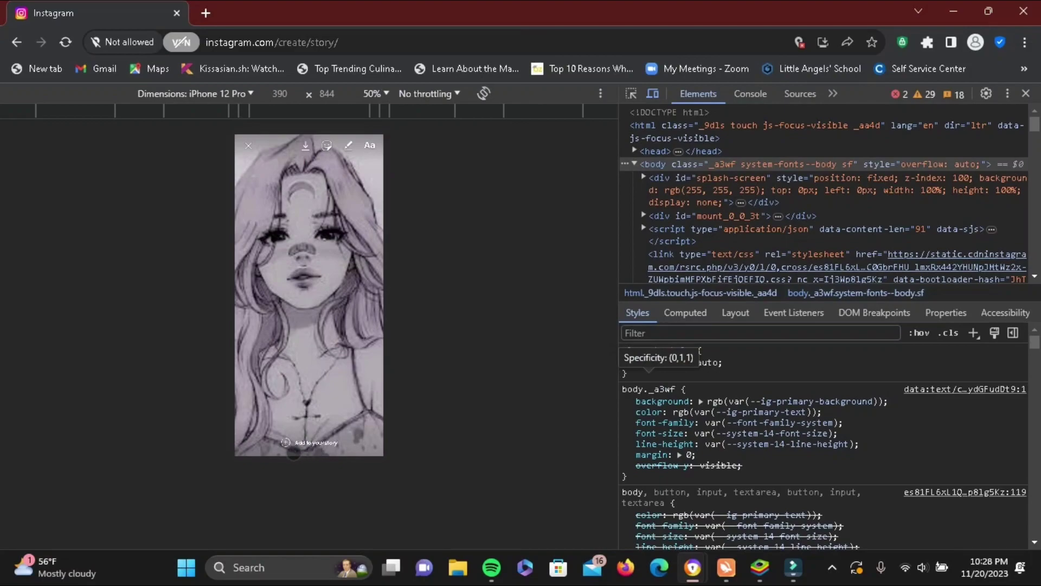
# Step: Add the sketch image to your story and let the upload finish
pyautogui.click(309, 441)
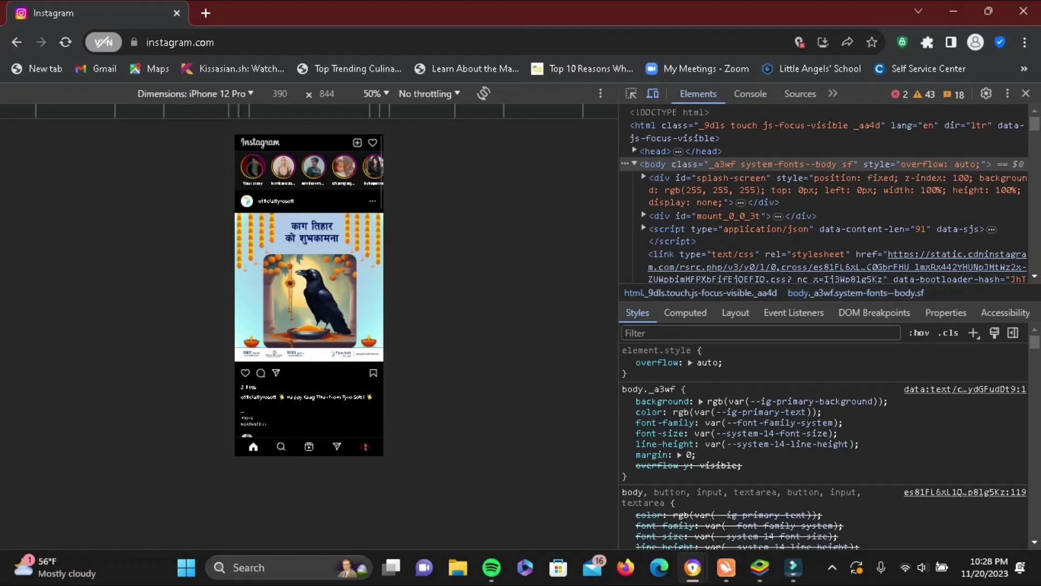
# Step: Go full screen with F11 and open your posted story in the viewer
pyautogui.press('F11')
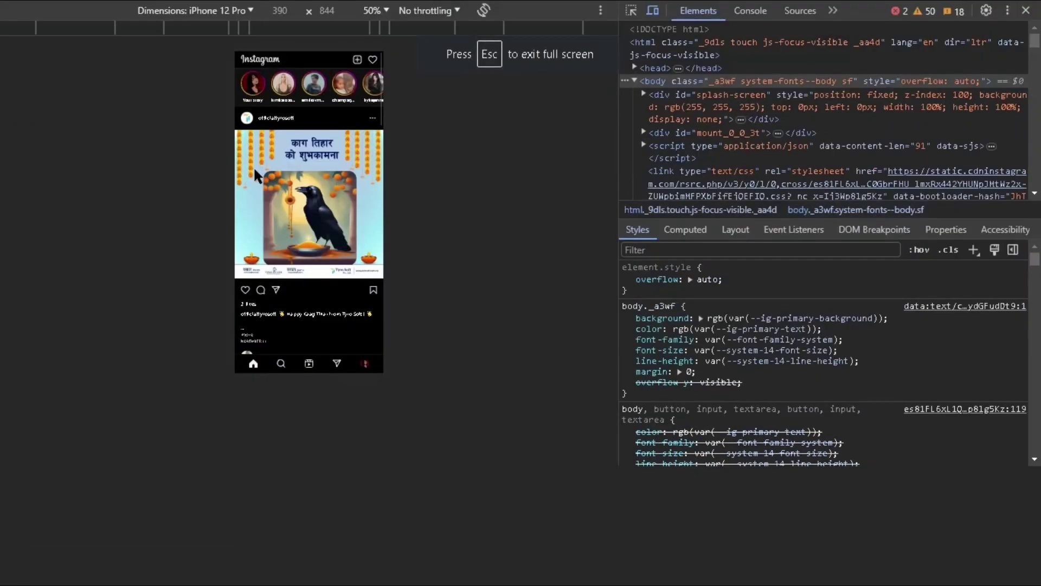
pyautogui.click(252, 84)
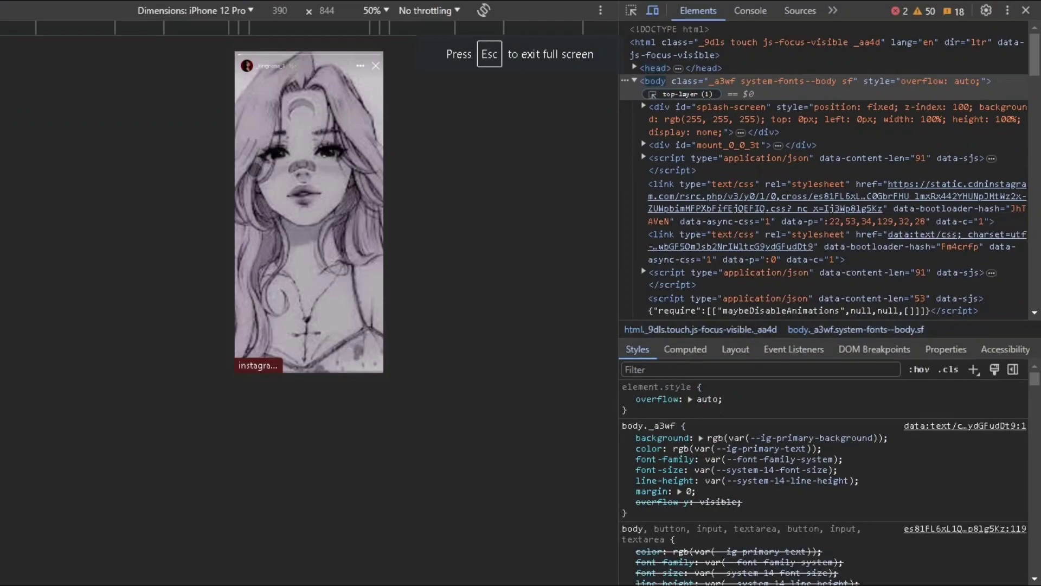